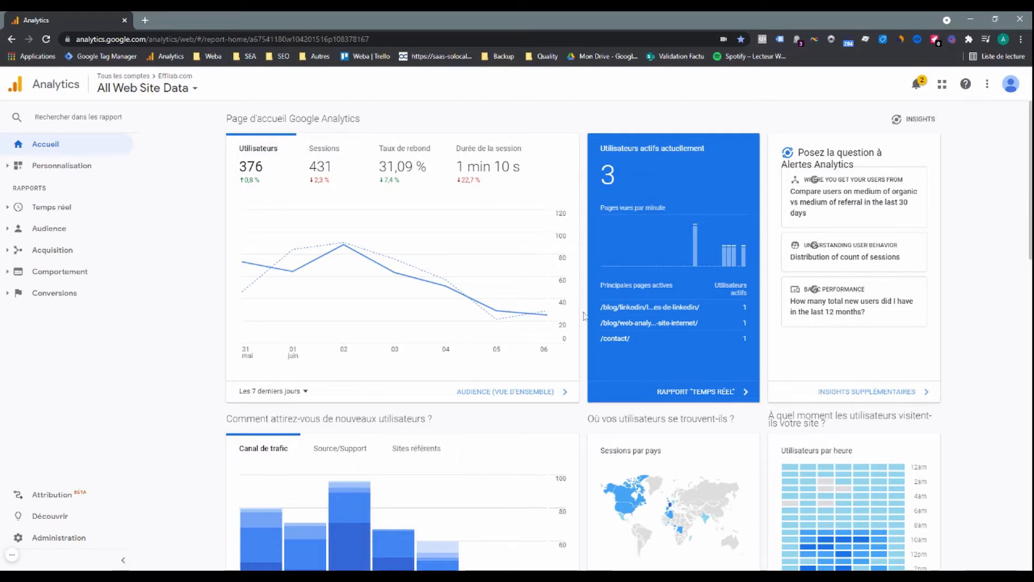
{"action": "mouse_move", "coordinate": [466, 243]}
{"action": "scroll", "coordinate": [919, 410], "scroll_direction": "down", "scroll_amount": 2}
{"action": "scroll", "coordinate": [260, 372], "scroll_direction": "up", "scroll_amount": 2}
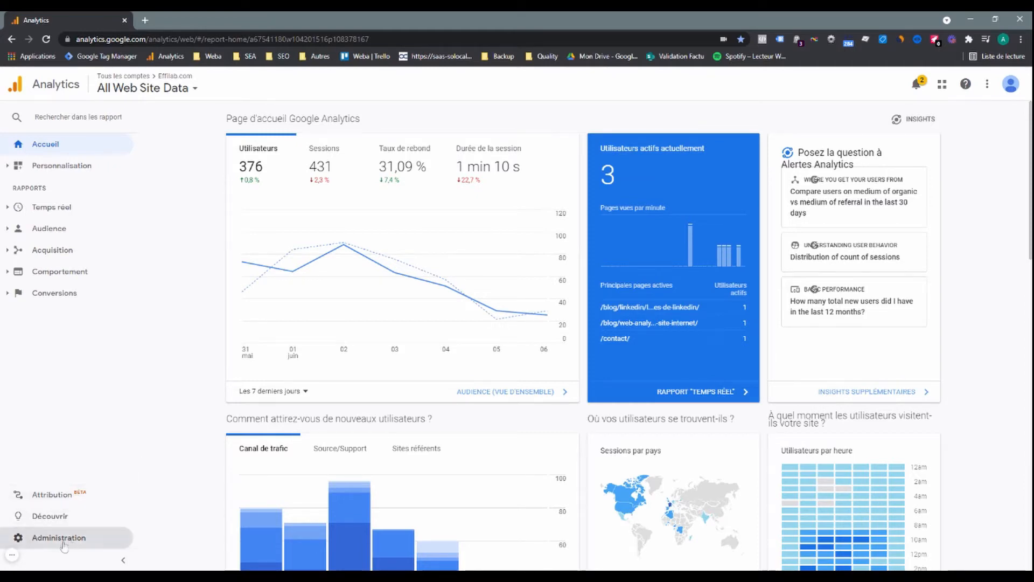
Start creating a new property in the Effilab.com account's administration and name it "Tuto GA4".
{"action": "left_click", "coordinate": [13, 555]}
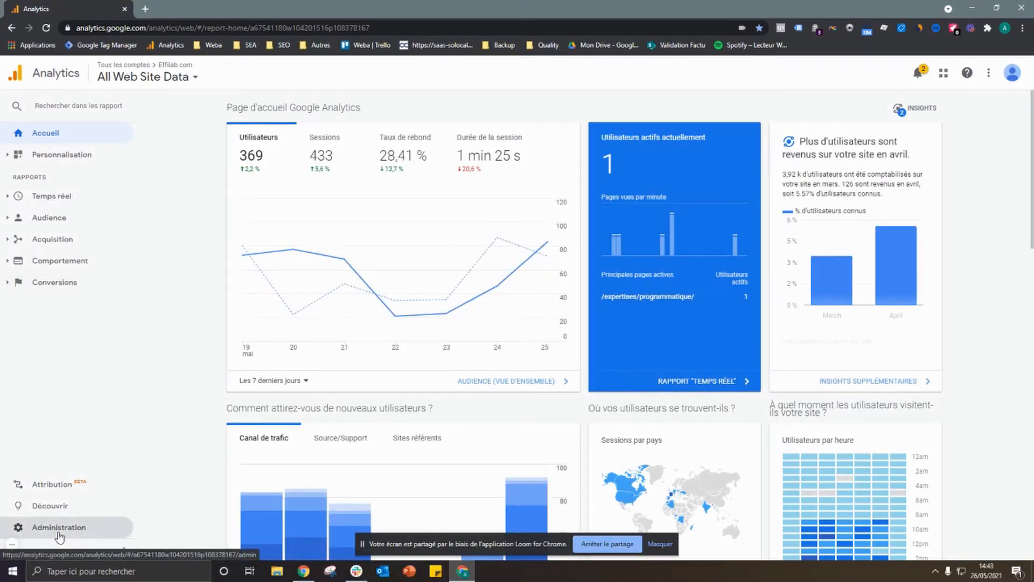
{"action": "left_click", "coordinate": [59, 532]}
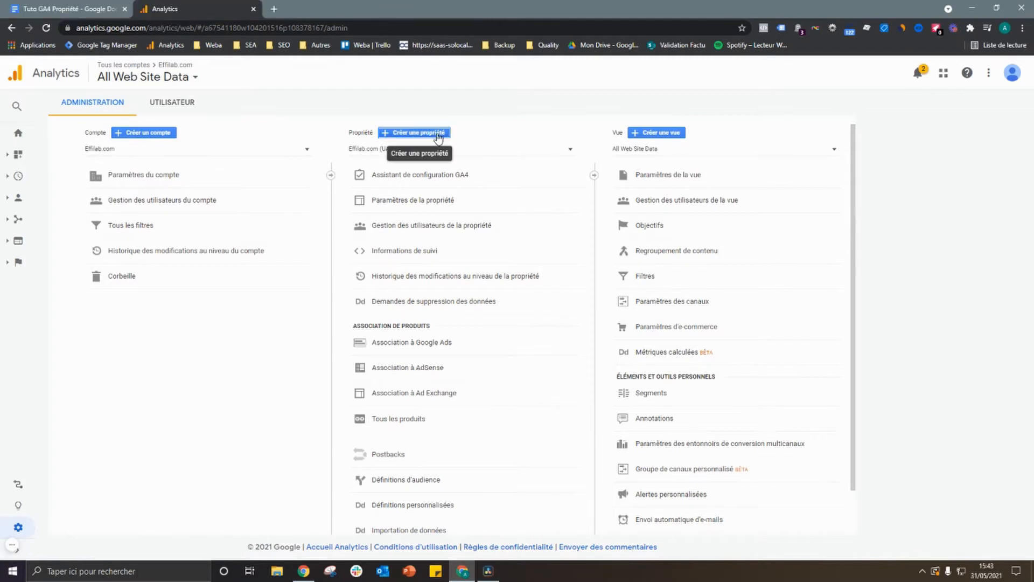
{"action": "left_click", "coordinate": [425, 133]}
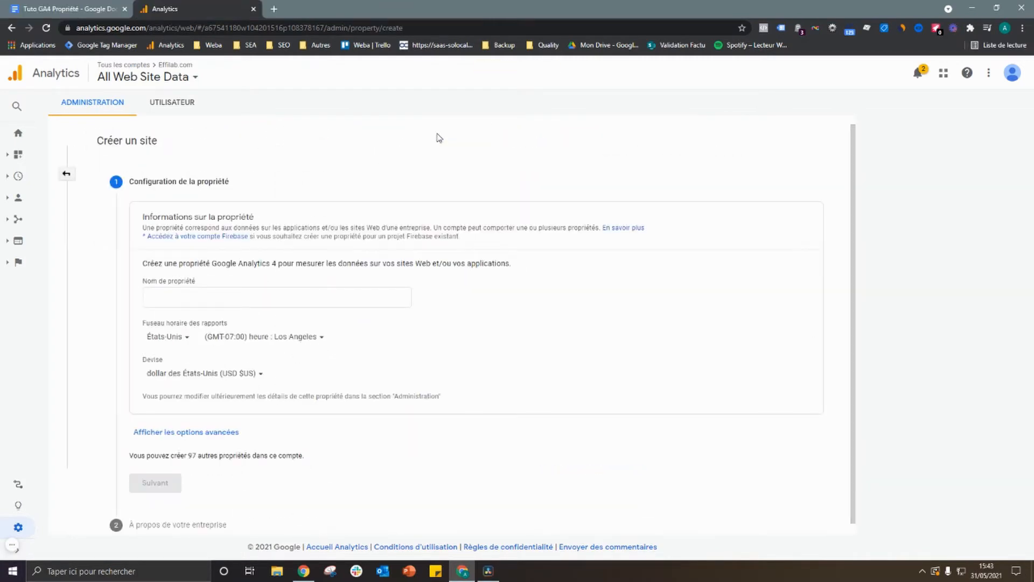
{"action": "left_click", "coordinate": [268, 294]}
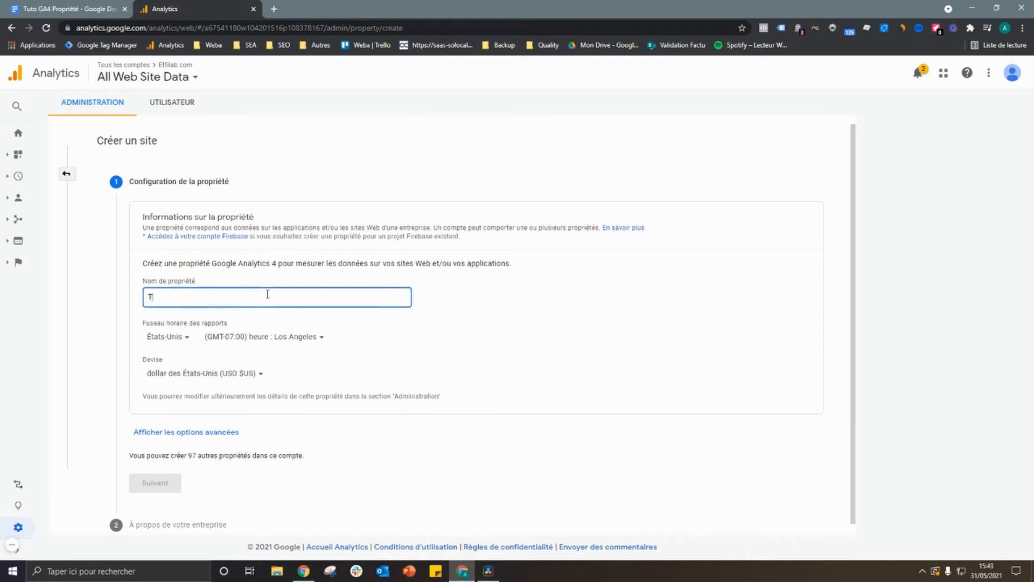
{"action": "type", "text": "Tuto GA4"}
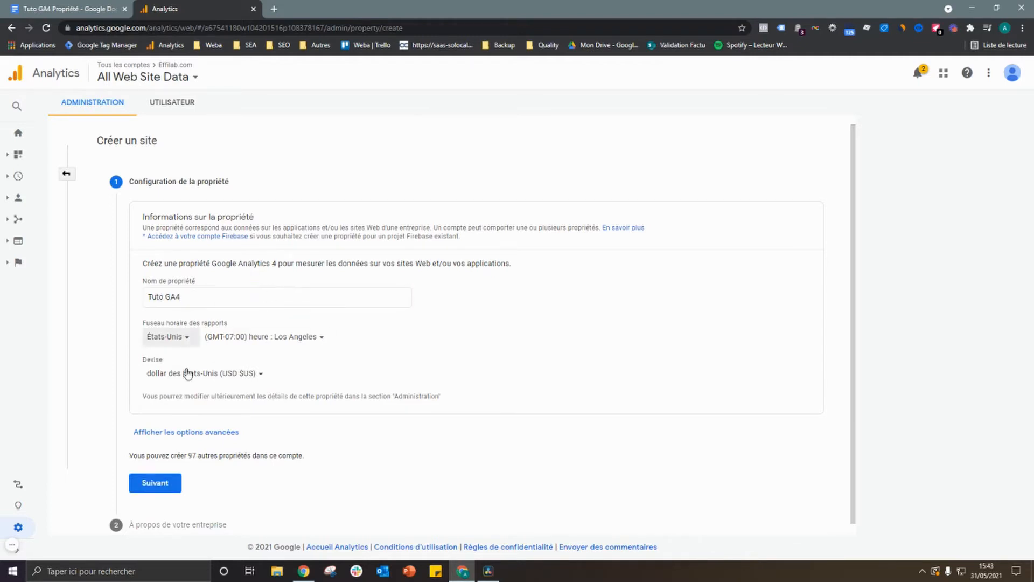
Set the property's reporting time zone to France and its currency to euro (EUR €), and continue to the business information.
{"action": "left_click", "coordinate": [166, 336]}
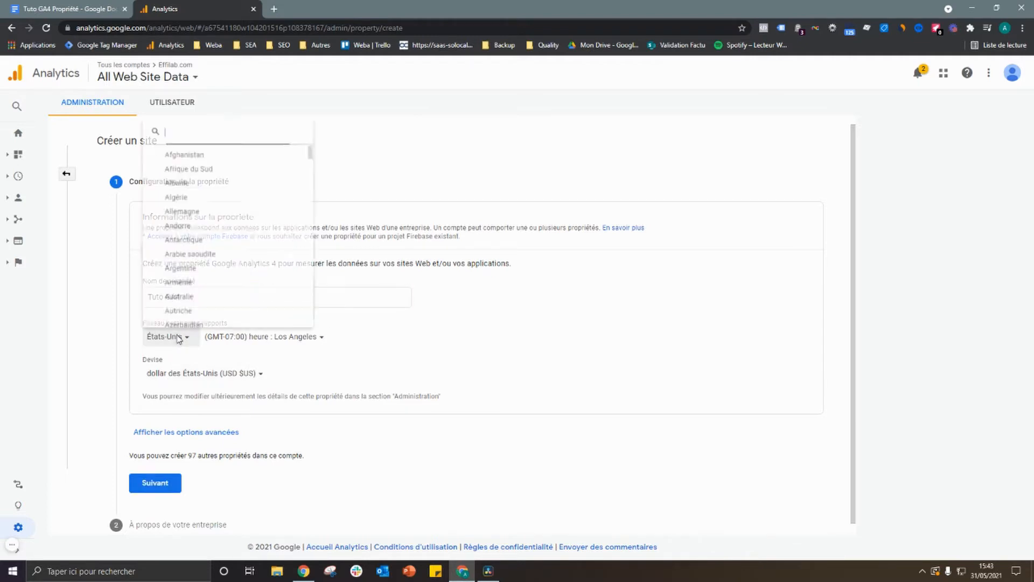
{"action": "type", "text": "Fran"}
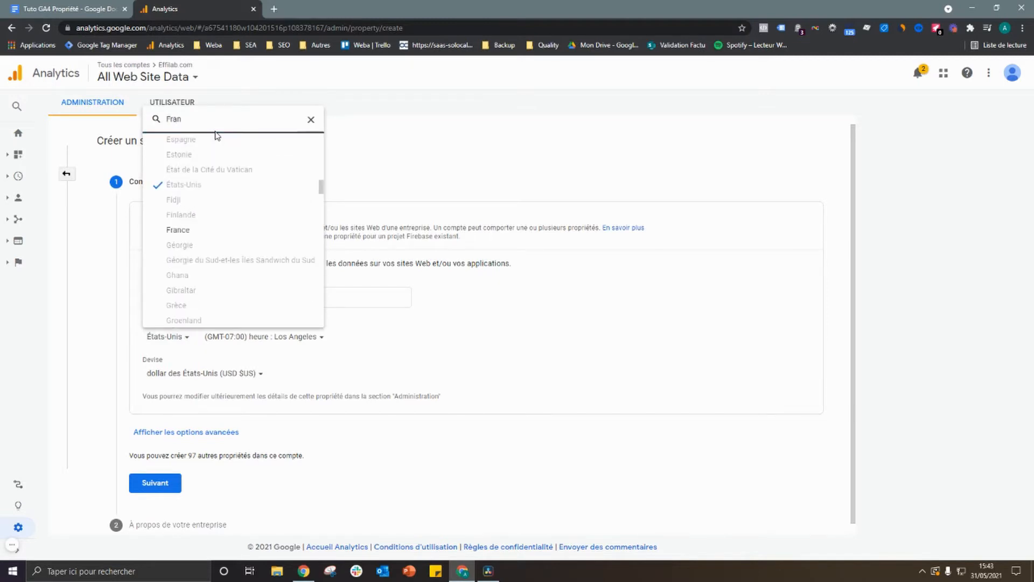
{"action": "left_click", "coordinate": [191, 228]}
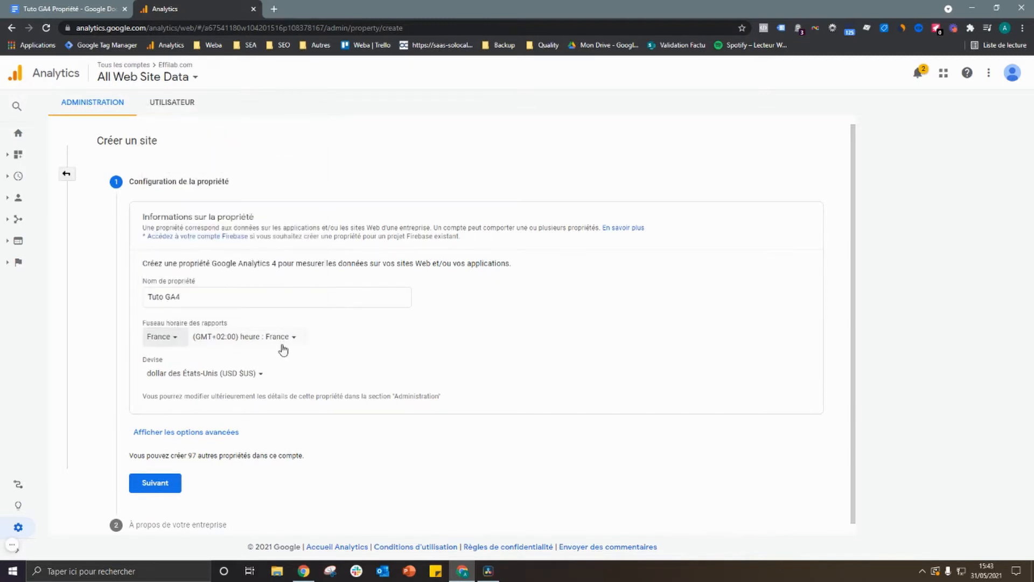
{"action": "left_click", "coordinate": [267, 337]}
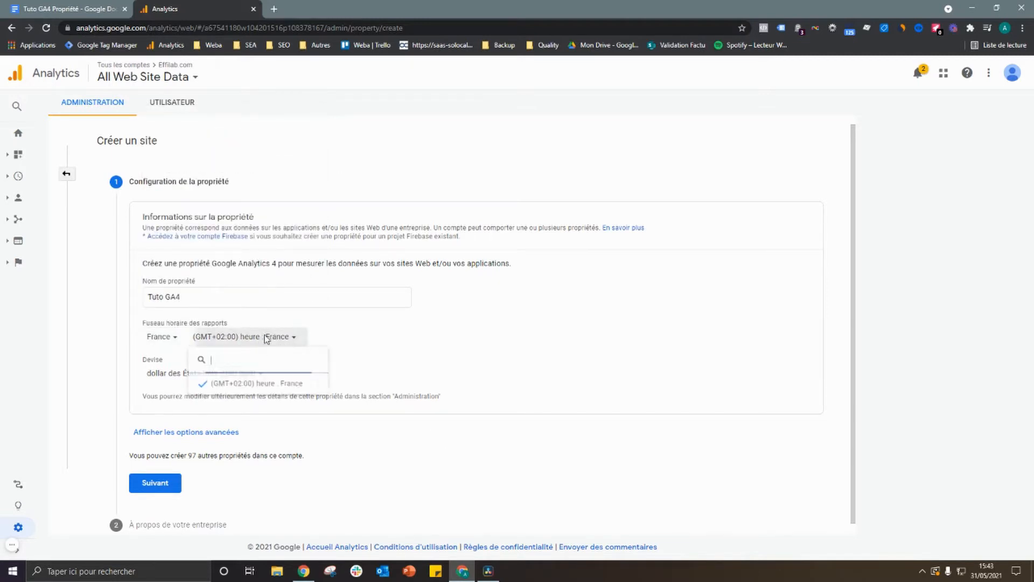
{"action": "left_click", "coordinate": [446, 337]}
{"action": "left_click", "coordinate": [209, 377]}
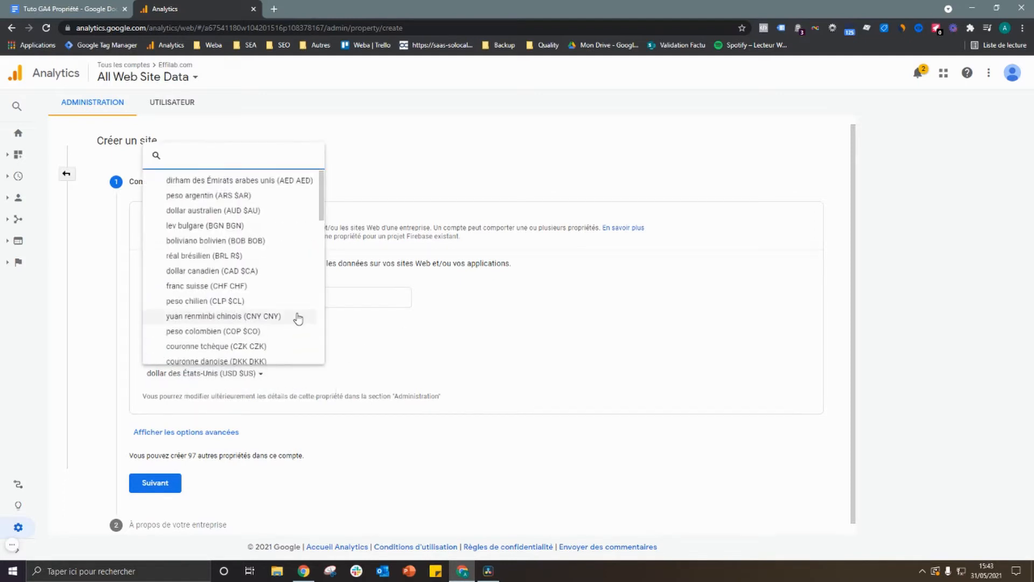
{"action": "type", "text": "euro"}
{"action": "left_click", "coordinate": [196, 266]}
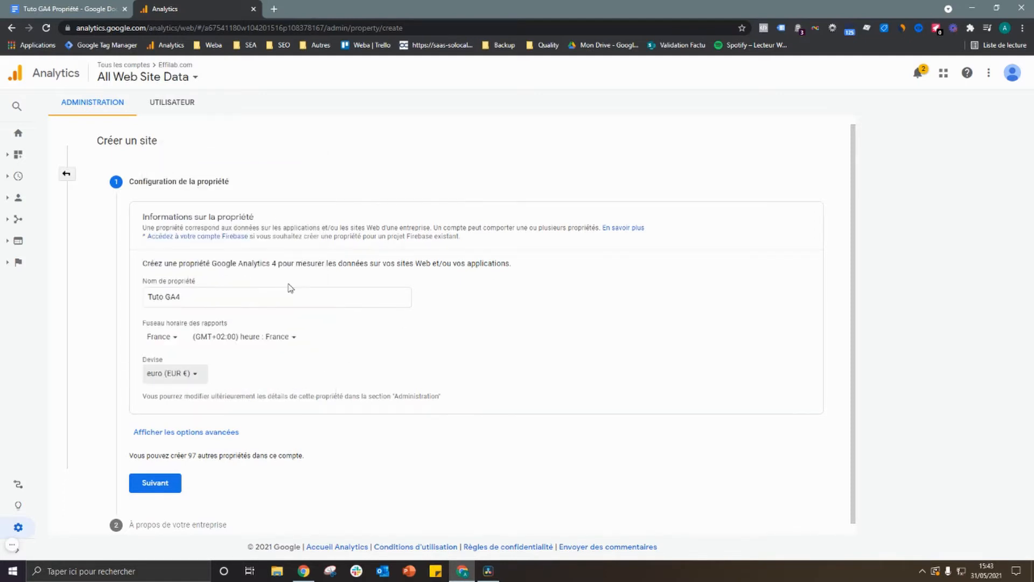
{"action": "left_click", "coordinate": [154, 484]}
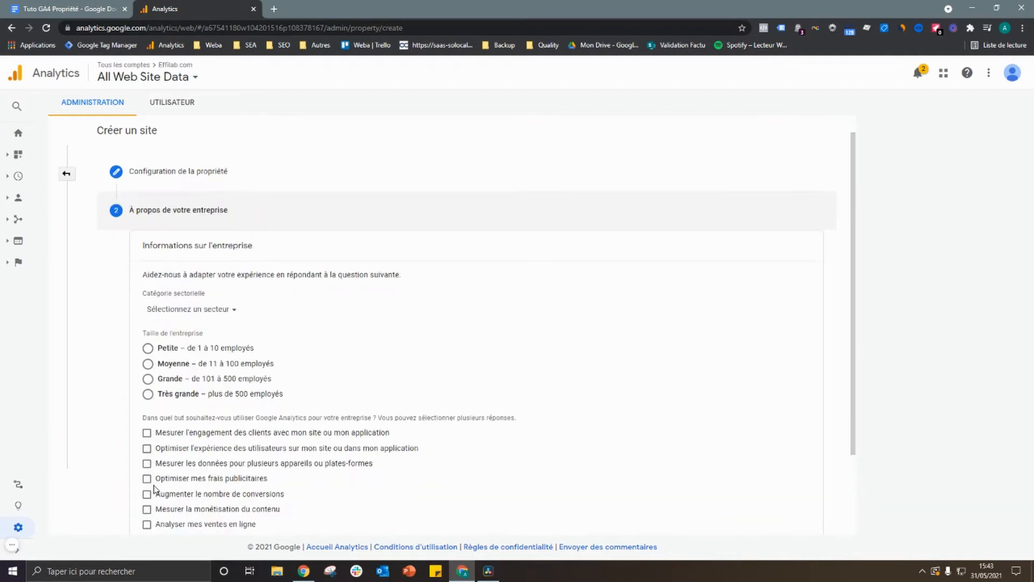
{"action": "left_click", "coordinate": [209, 310]}
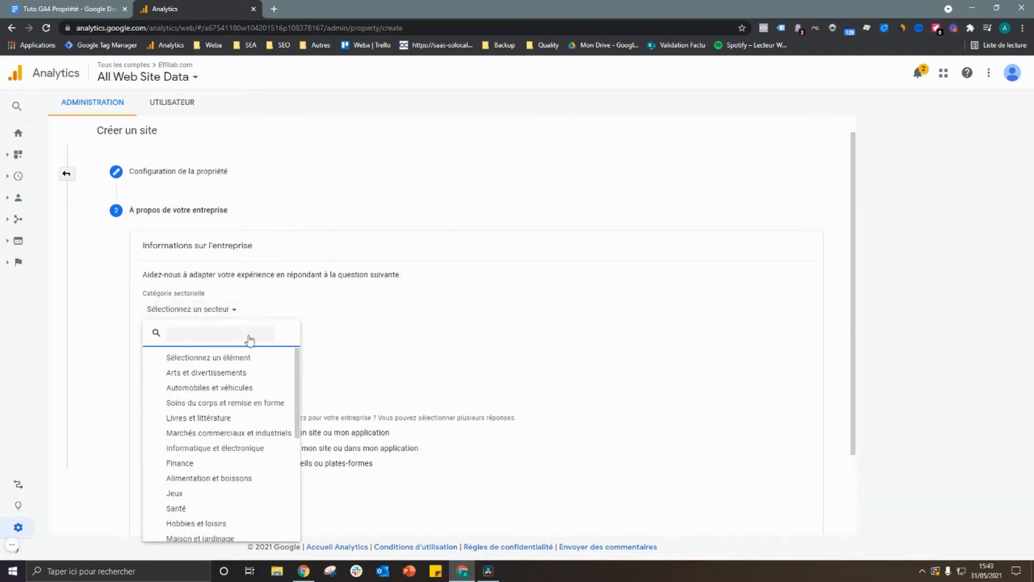
{"action": "type", "text": "Ma"}
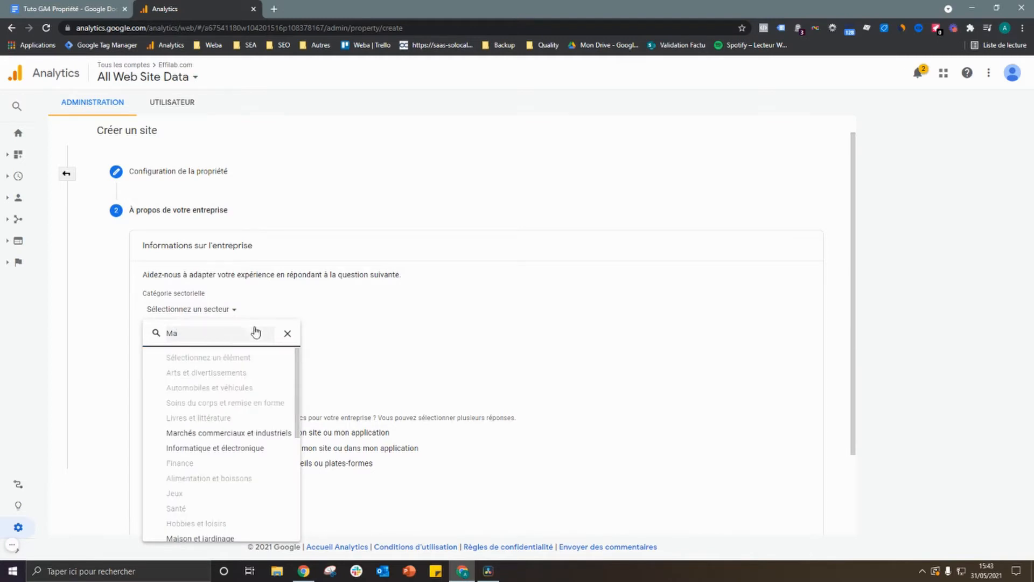
{"action": "type", "text": "rk"}
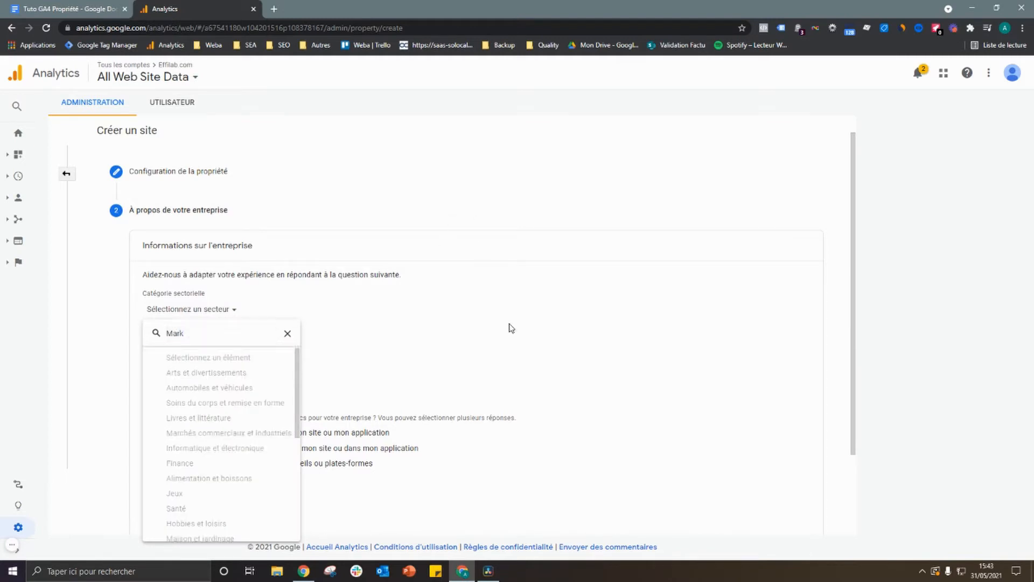
{"action": "left_click", "coordinate": [508, 325]}
{"action": "scroll", "coordinate": [401, 404], "scroll_direction": "down", "scroll_amount": 2}
{"action": "scroll", "coordinate": [317, 334], "scroll_direction": "up", "scroll_amount": 3}
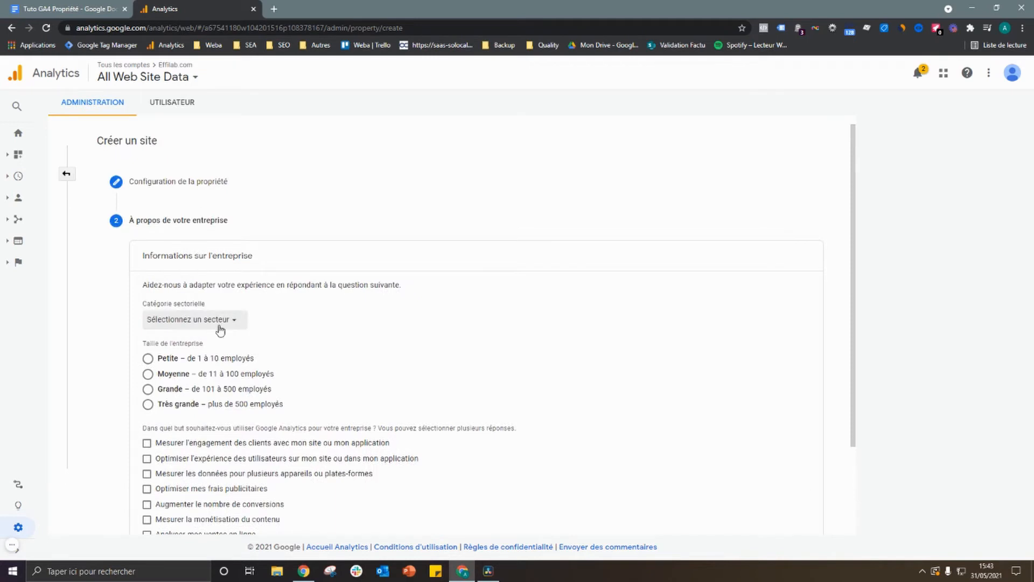
Create the property with the business information left blank and choose Web as the data stream platform.
{"action": "scroll", "coordinate": [209, 418], "scroll_direction": "down", "scroll_amount": 2}
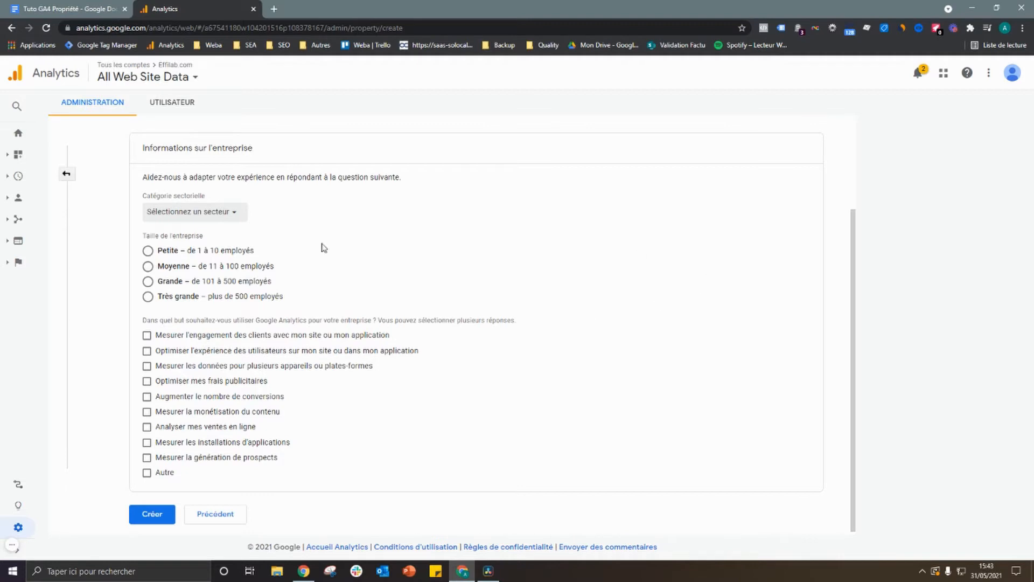
{"action": "left_click", "coordinate": [156, 516]}
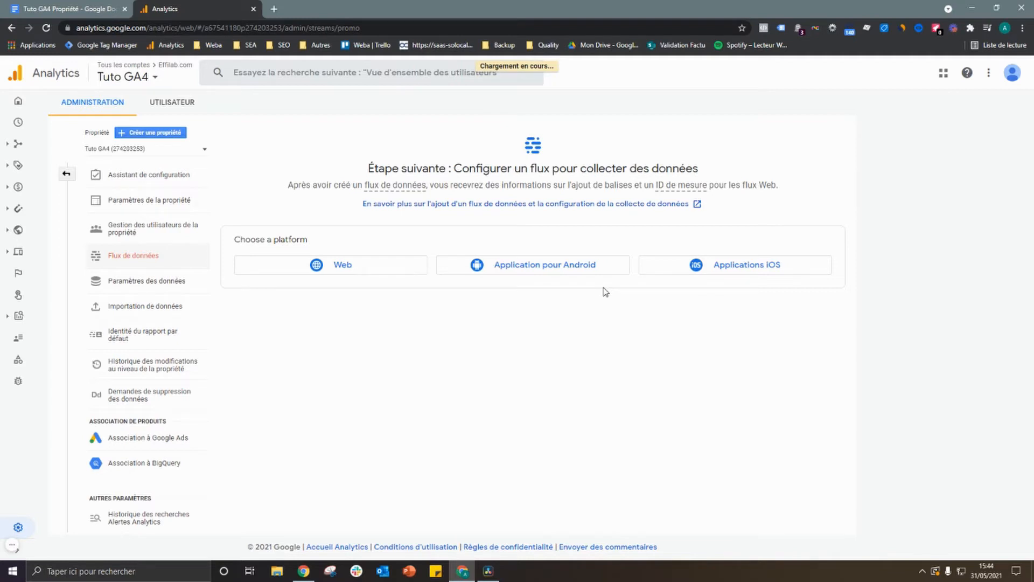
{"action": "left_click", "coordinate": [361, 266]}
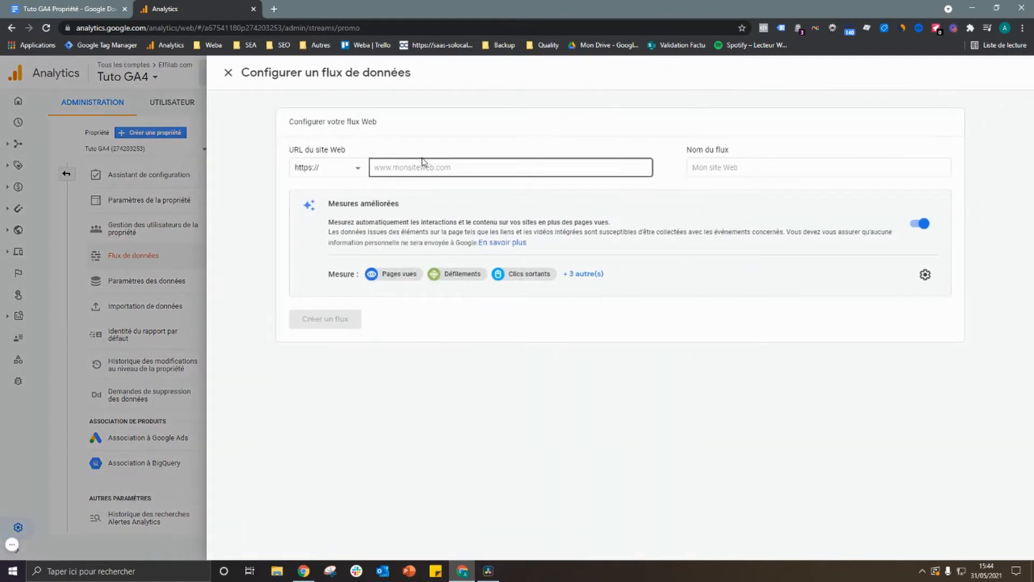
{"action": "left_click", "coordinate": [451, 168]}
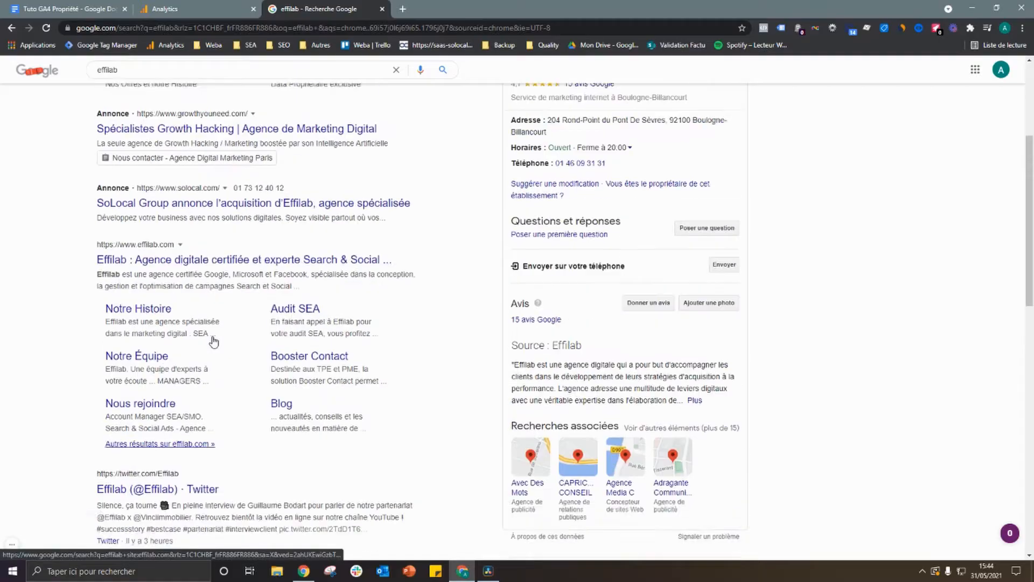
{"action": "left_click", "coordinate": [210, 258]}
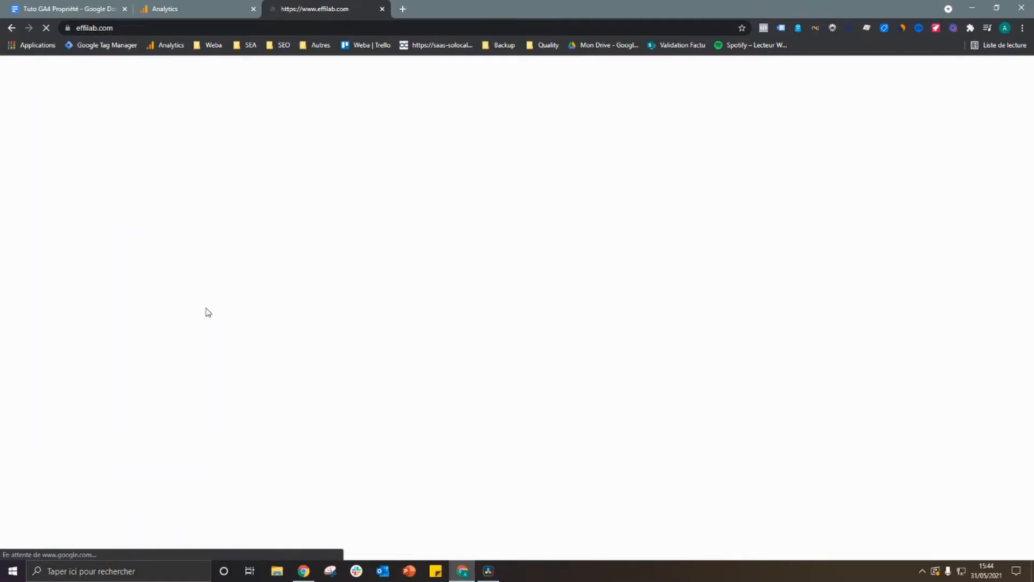
{"action": "left_click", "coordinate": [141, 29]}
{"action": "left_click", "coordinate": [171, 28]}
{"action": "double_click", "coordinate": [220, 30]}
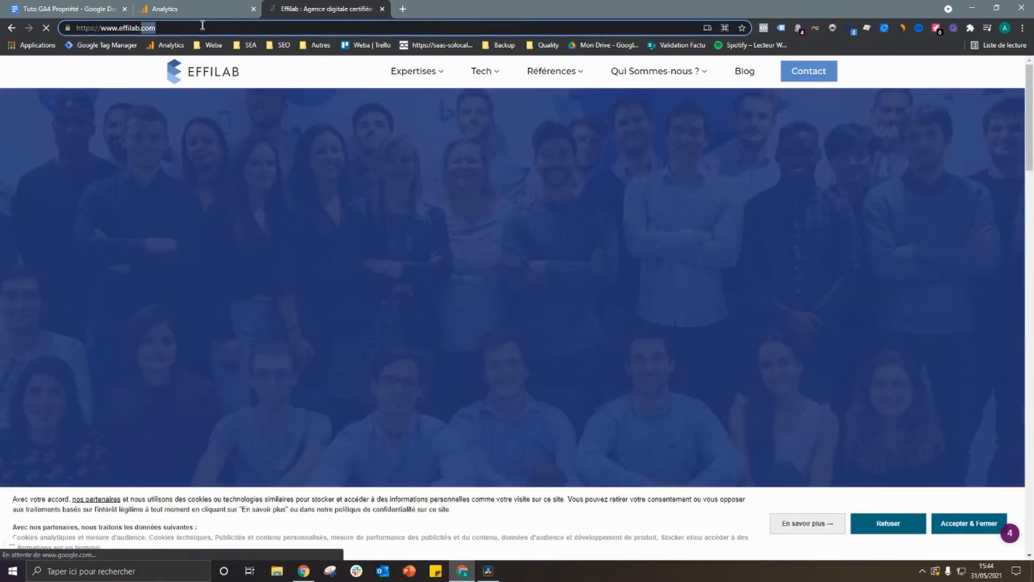
{"action": "left_click_drag", "start_coordinate": [203, 25], "coordinate": [102, 27]}
{"action": "right_click", "coordinate": [117, 28]}
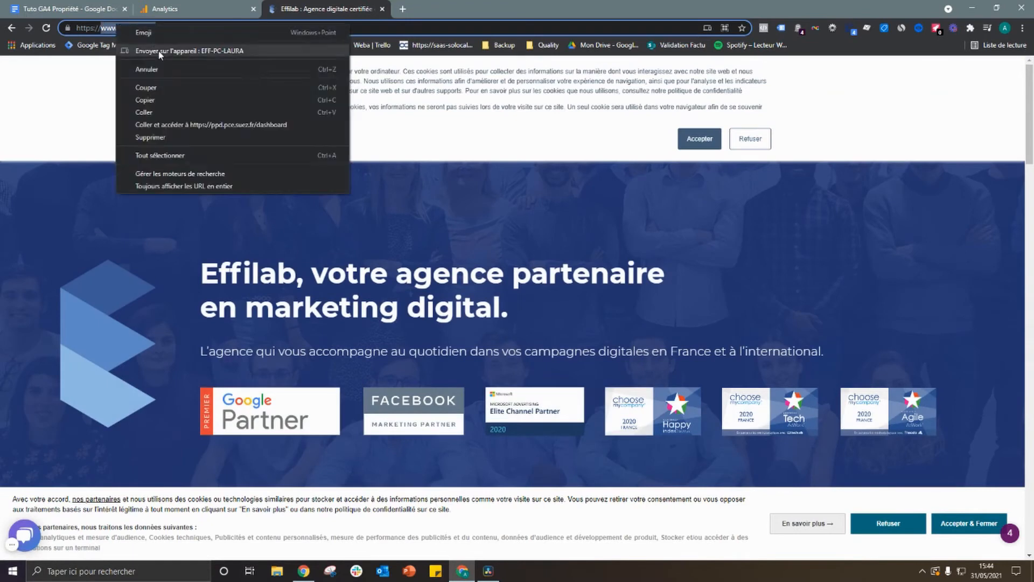
{"action": "left_click", "coordinate": [172, 104]}
{"action": "left_click", "coordinate": [160, 7]}
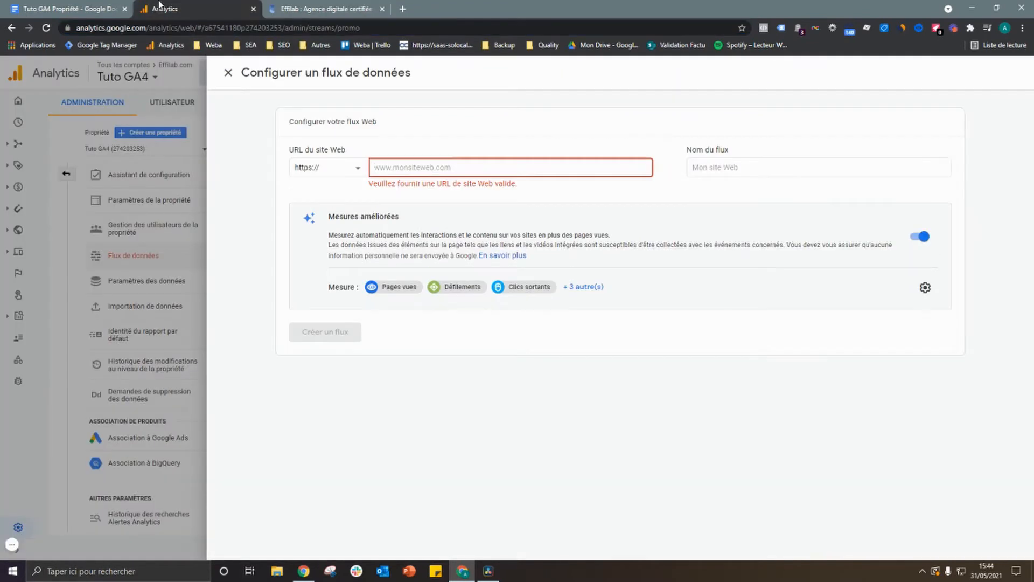
{"action": "left_click", "coordinate": [454, 165]}
{"action": "key", "text": "ctrl+v"}
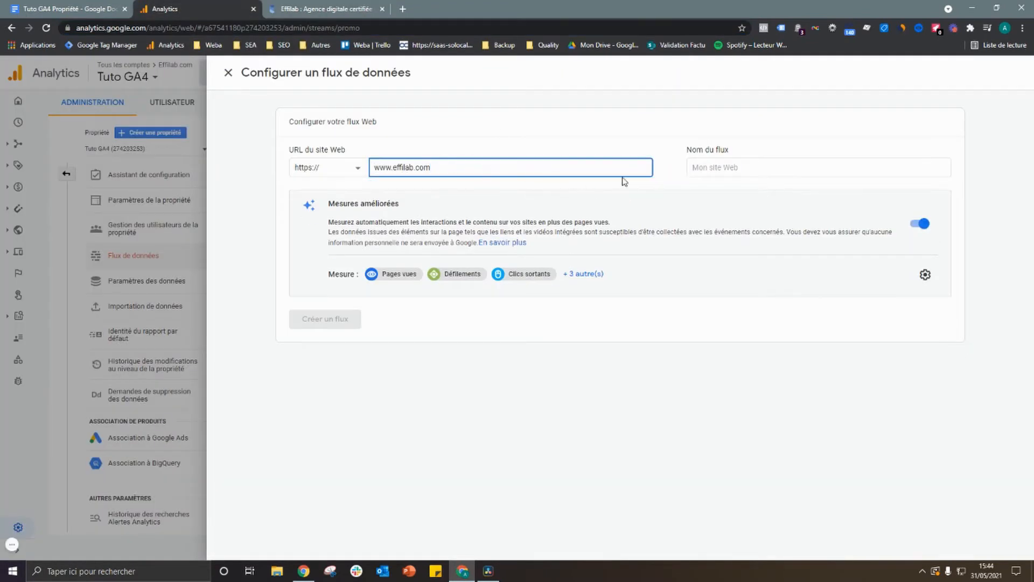
{"action": "left_click", "coordinate": [743, 167]}
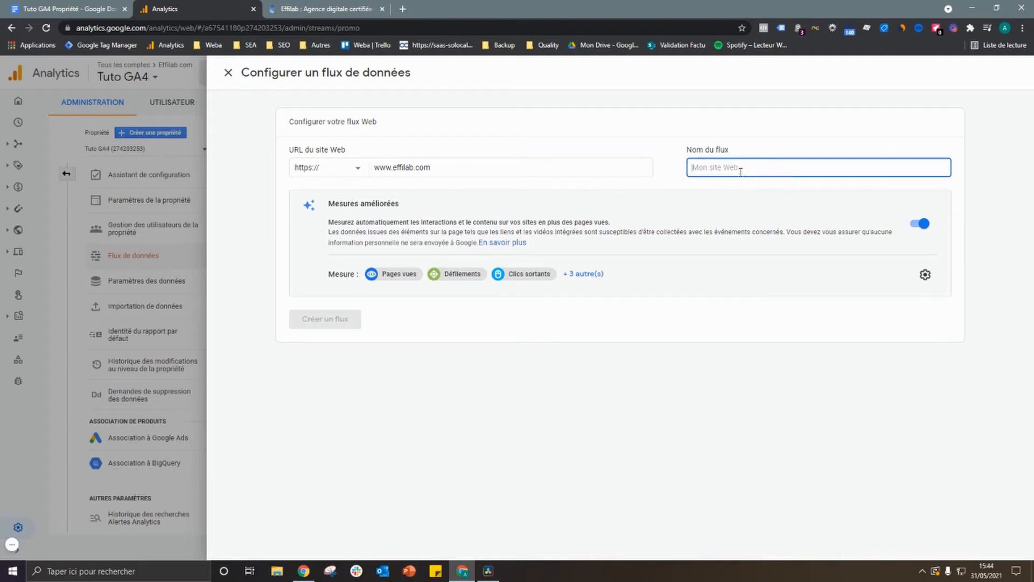
{"action": "type", "text": "Tuto GA4"}
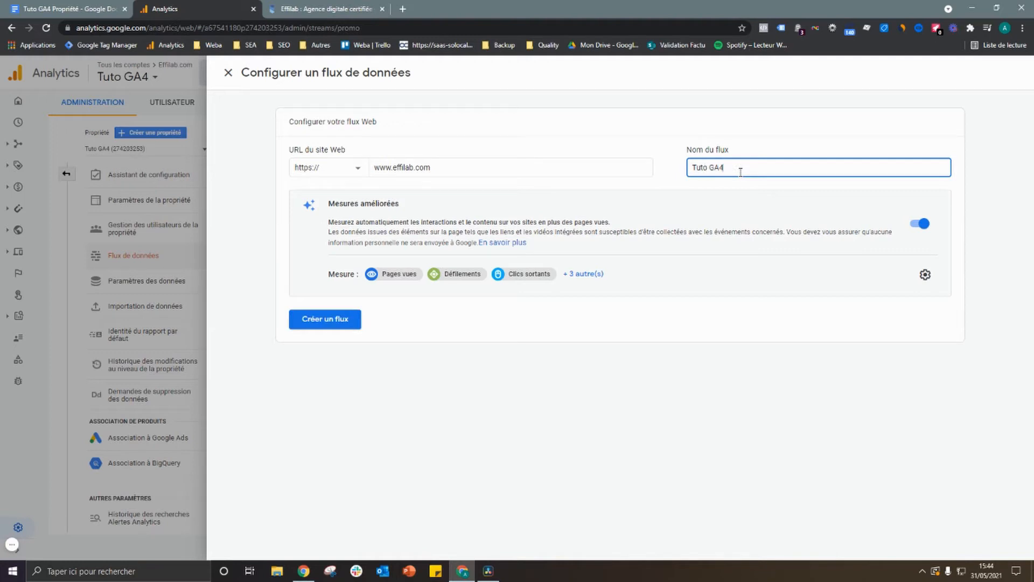
{"action": "left_click", "coordinate": [673, 281]}
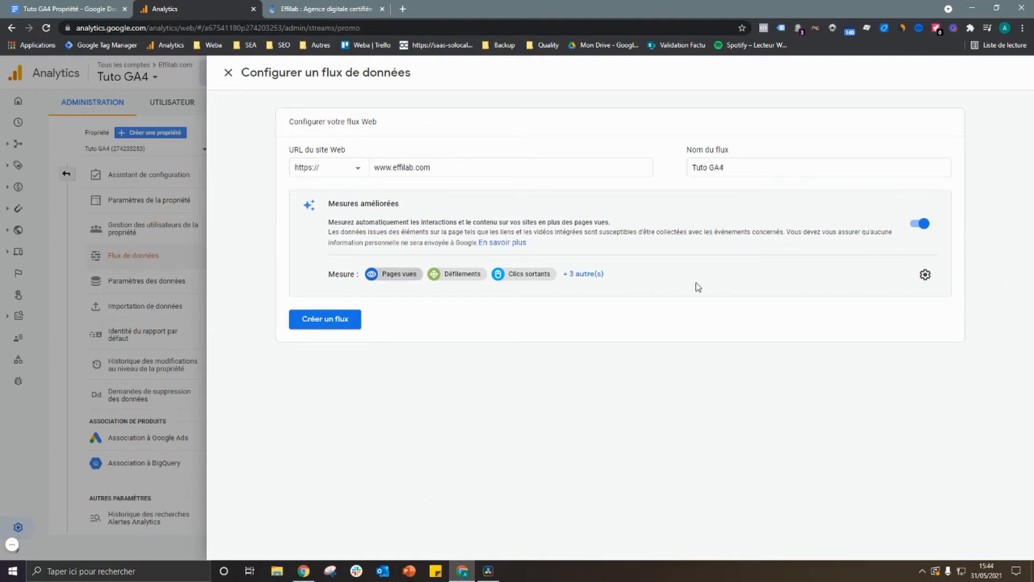
Review the enhanced measurement options without saving changes and create the web data stream.
{"action": "left_click", "coordinate": [925, 276]}
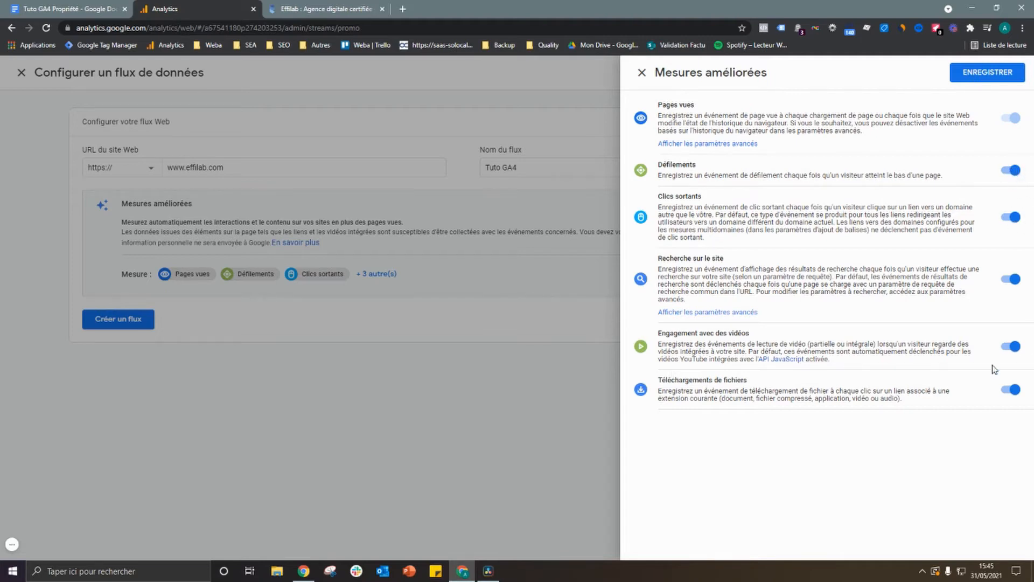
{"action": "left_click", "coordinate": [642, 72]}
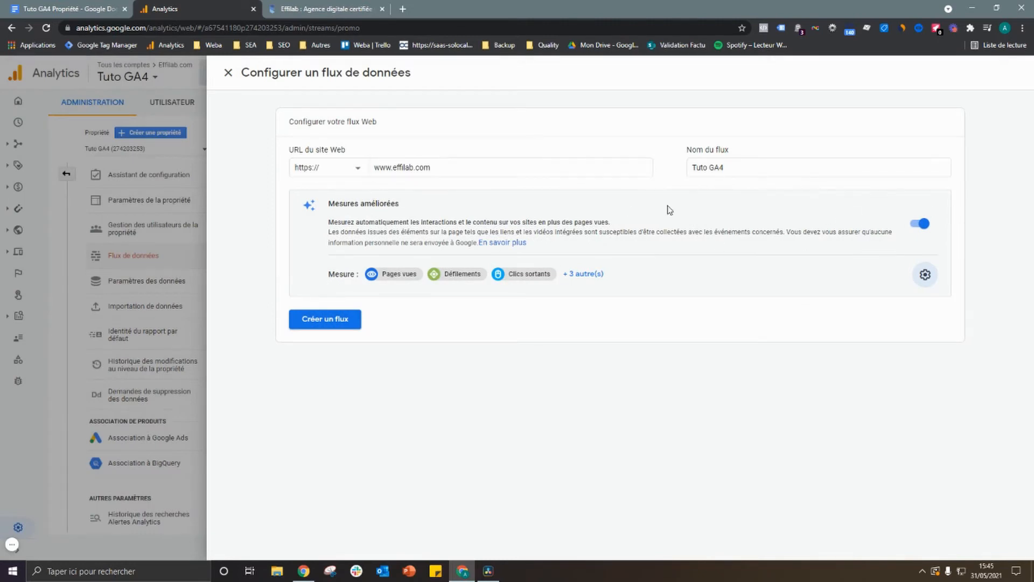
{"action": "left_click", "coordinate": [325, 320]}
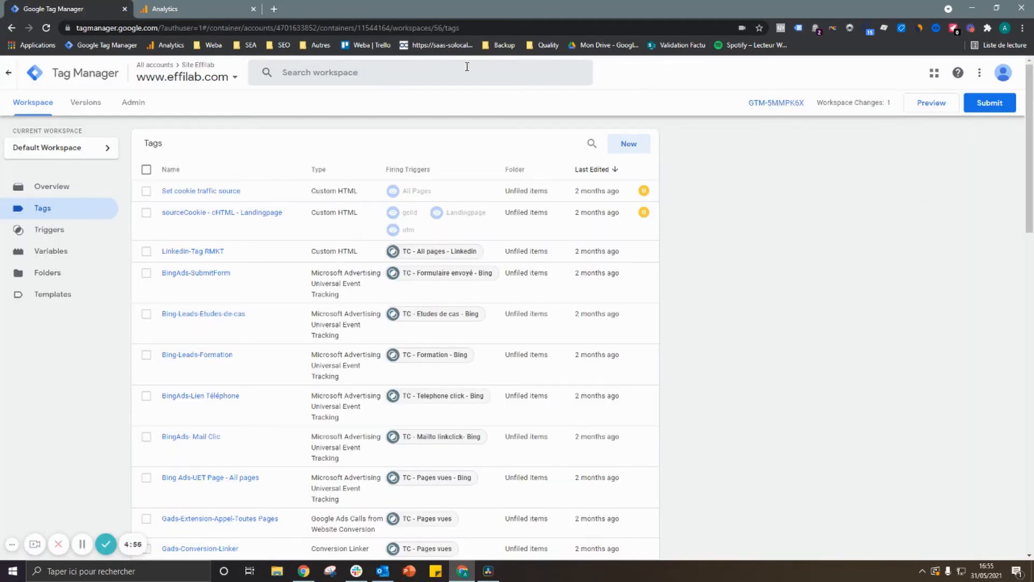
{"action": "left_click", "coordinate": [634, 145]}
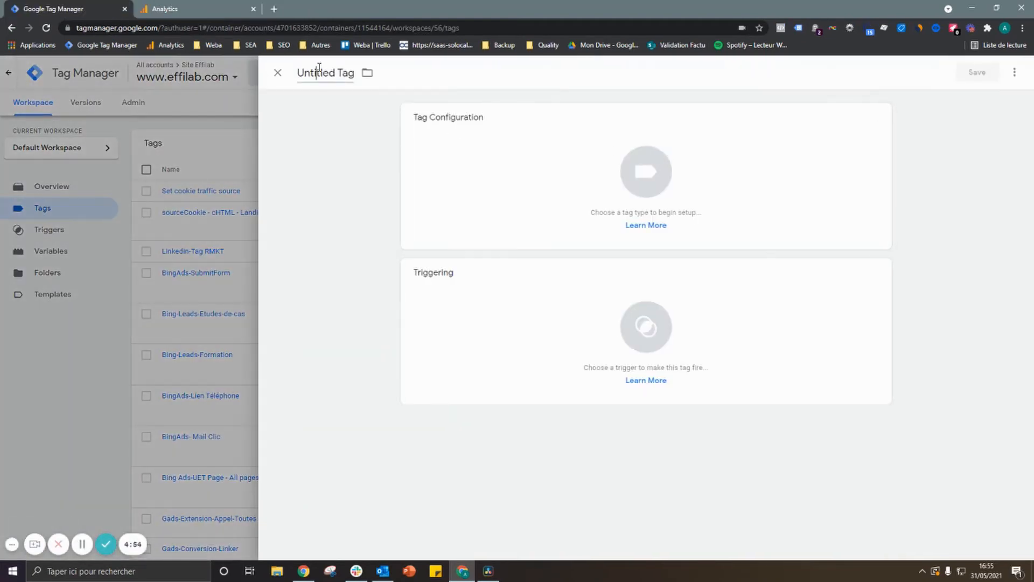
{"action": "left_click", "coordinate": [319, 69]}
{"action": "type", "text": "Con"}
{"action": "type", "text": "figua"}
{"action": "type", "text": "ration GA4"}
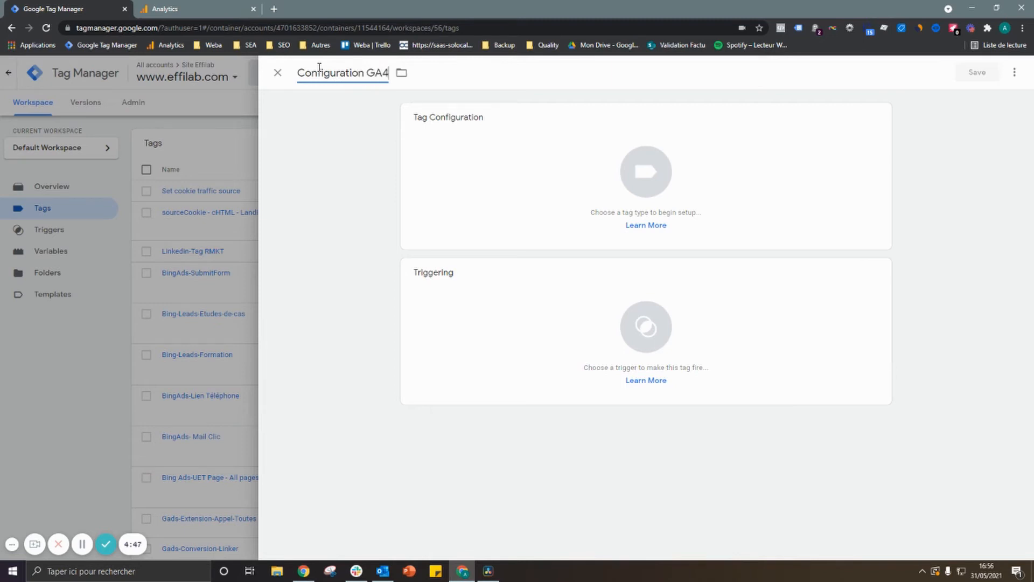
Set the tag type to Google Analytics: GA4 Configuration and paste in the Measurement ID copied from the Tuto GA4 web stream in Analytics.
{"action": "left_click", "coordinate": [648, 171]}
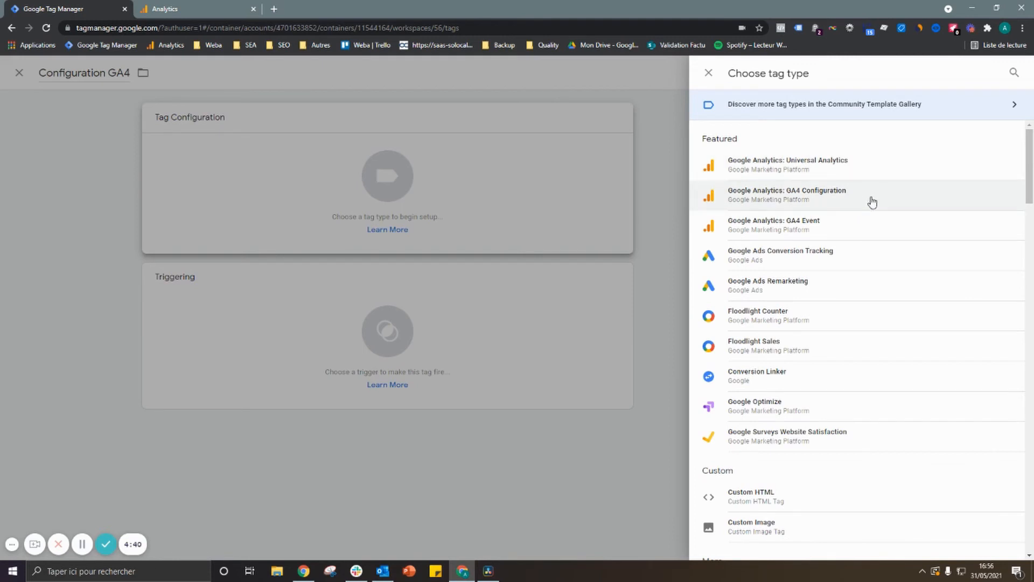
{"action": "left_click", "coordinate": [872, 202]}
{"action": "left_click", "coordinate": [477, 229]}
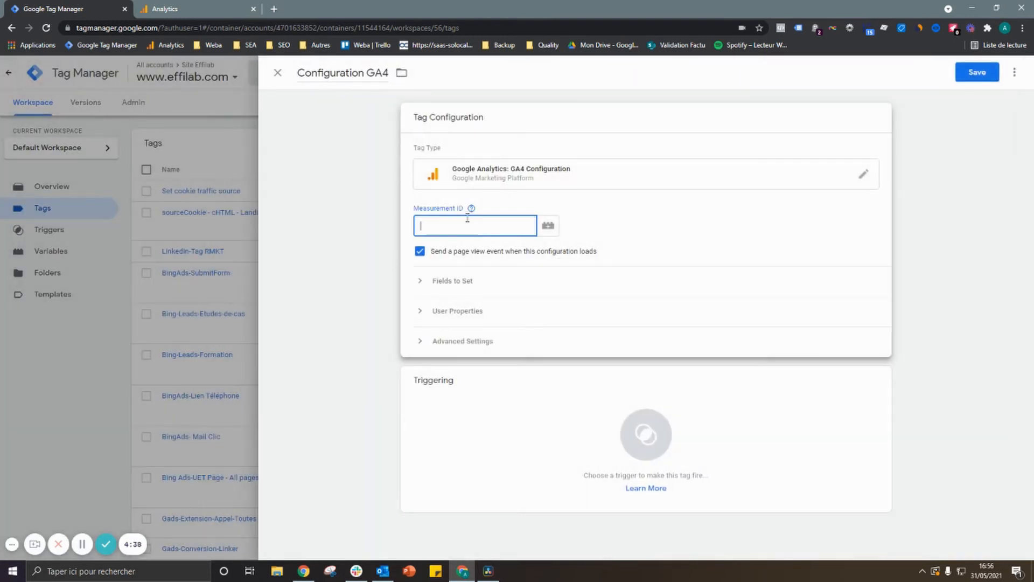
{"action": "left_click", "coordinate": [212, 4]}
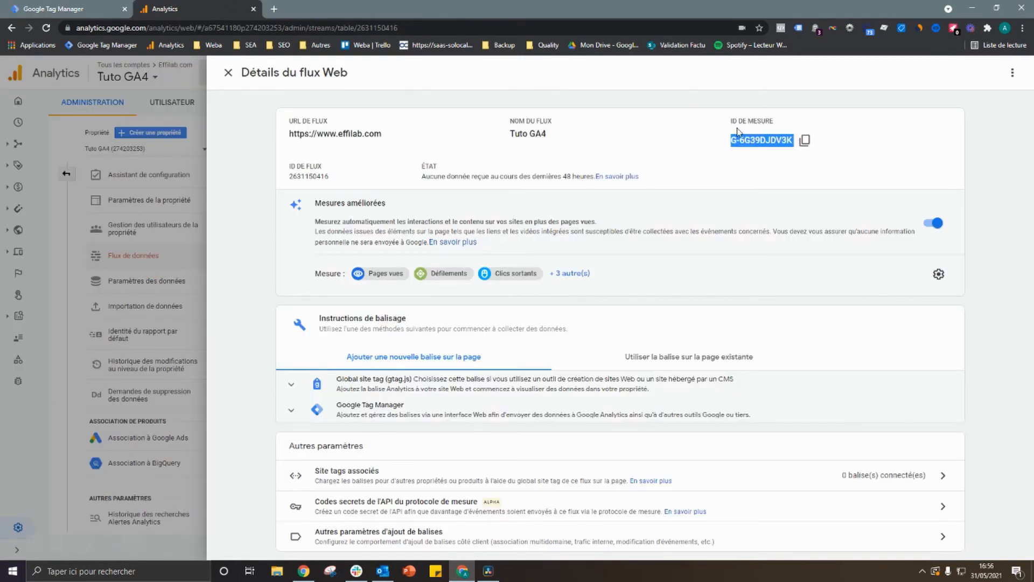
{"action": "left_click", "coordinate": [804, 140]}
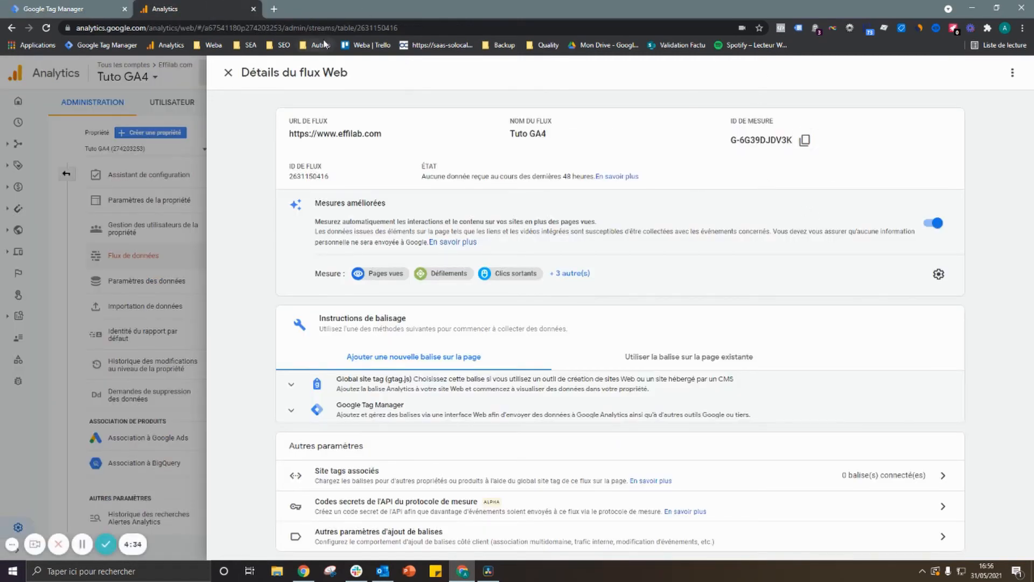
{"action": "left_click", "coordinate": [49, 8]}
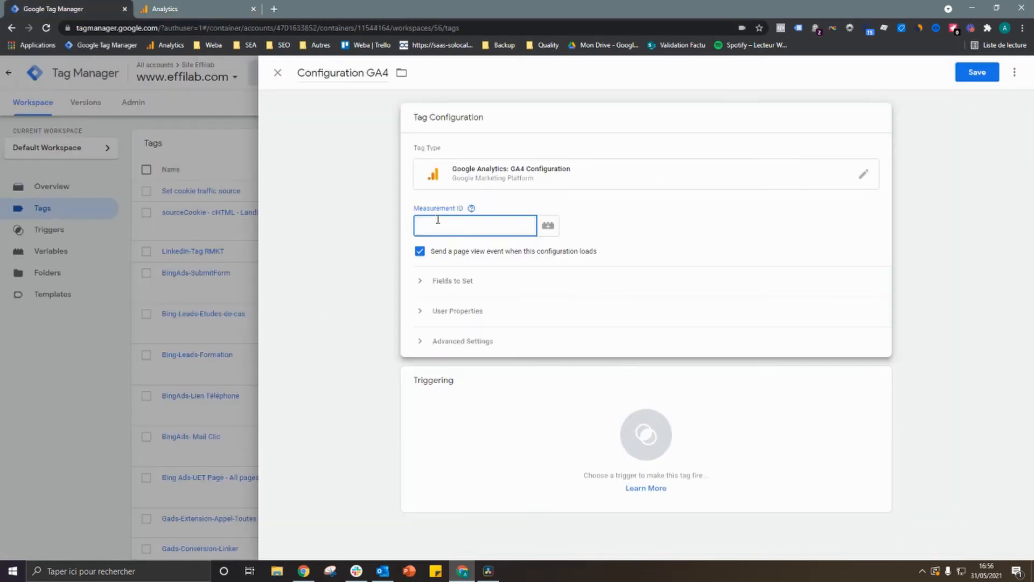
{"action": "key", "text": "ctrl+v"}
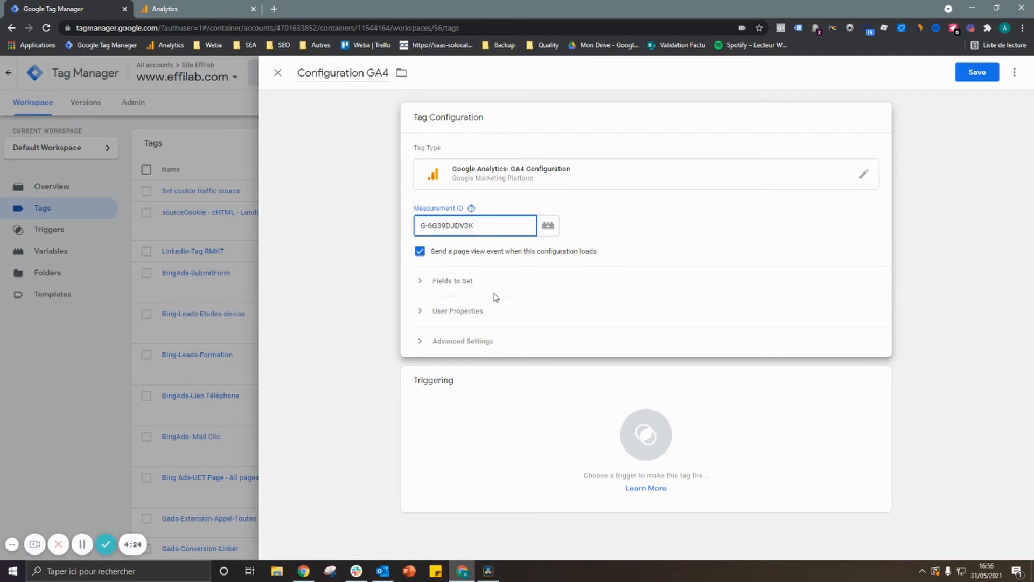
Assign the All Pages page view trigger to the Configuration GA4 tag and save the tag.
{"action": "left_click", "coordinate": [657, 439]}
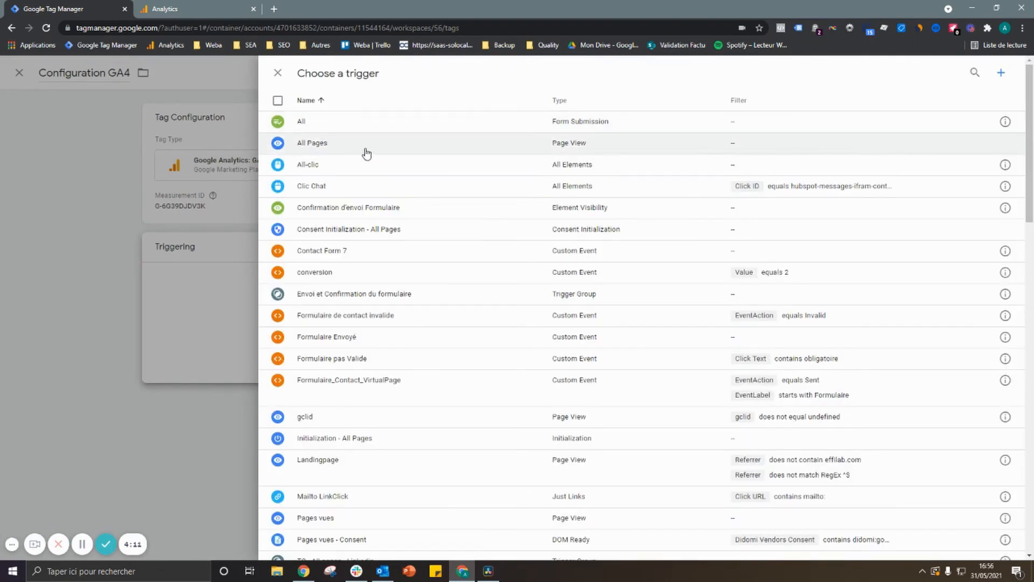
{"action": "left_click", "coordinate": [368, 150]}
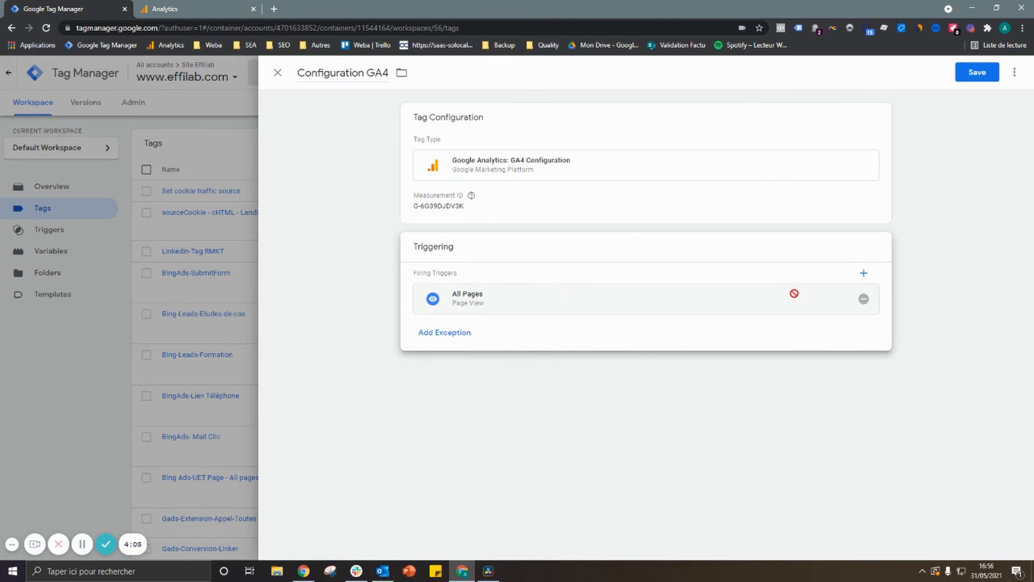
{"action": "left_click", "coordinate": [976, 79]}
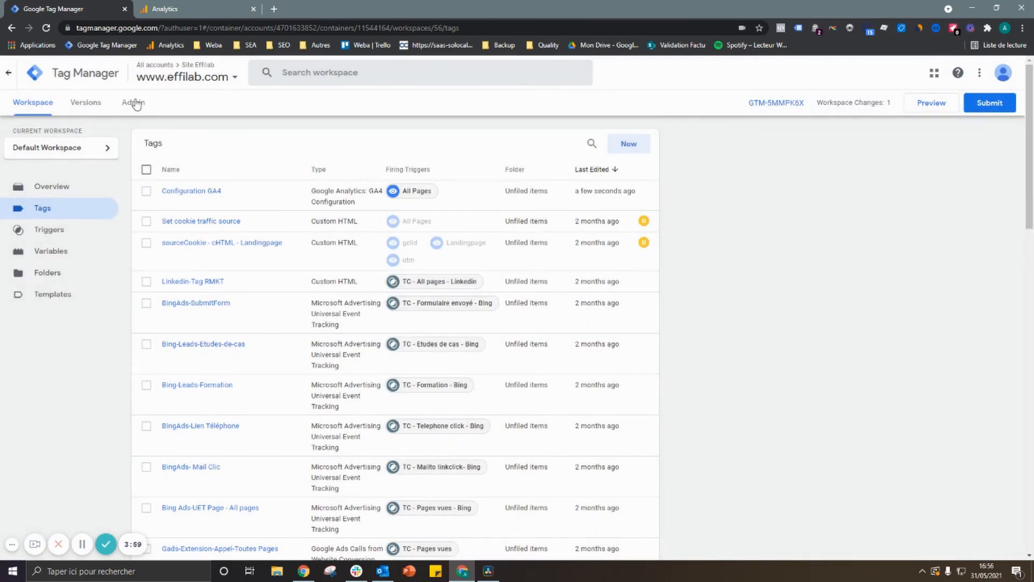
Submit the workspace changes for publishing with the version name "Paramétrage GA4", leaving the version description empty.
{"action": "left_click", "coordinate": [1003, 105]}
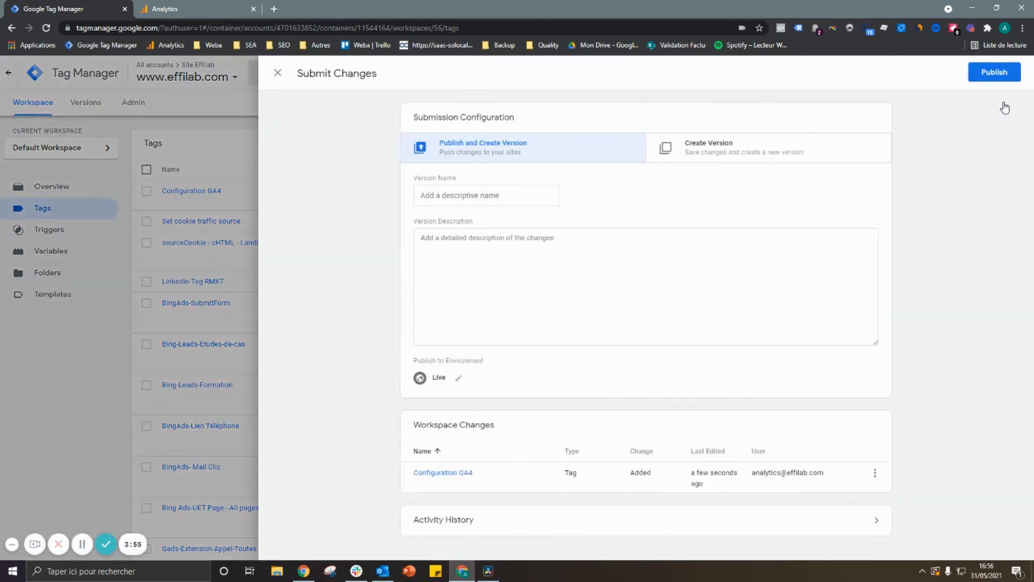
{"action": "left_click", "coordinate": [485, 199]}
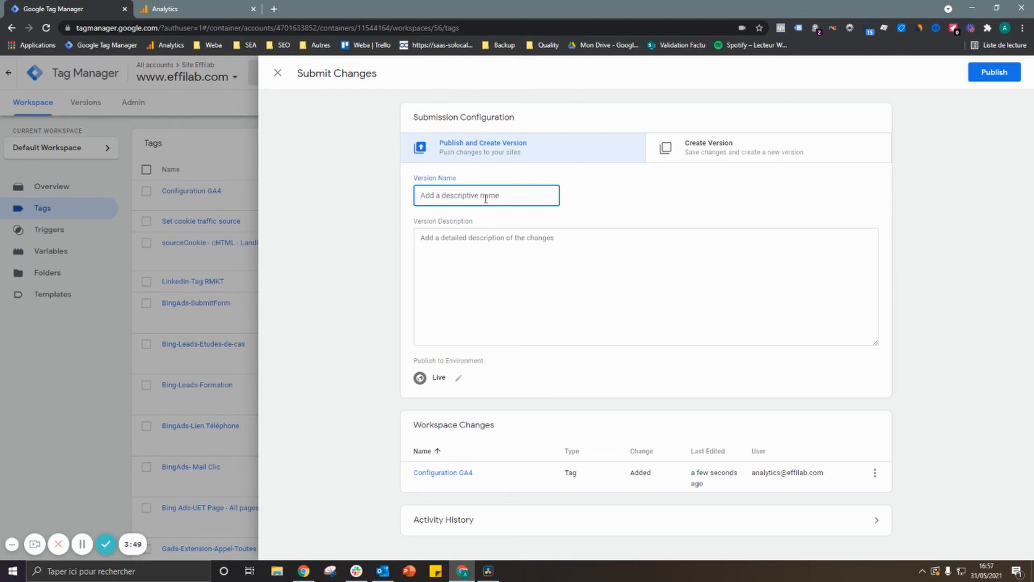
{"action": "type", "text": "Paramétrage GA4"}
{"action": "left_click", "coordinate": [588, 257]}
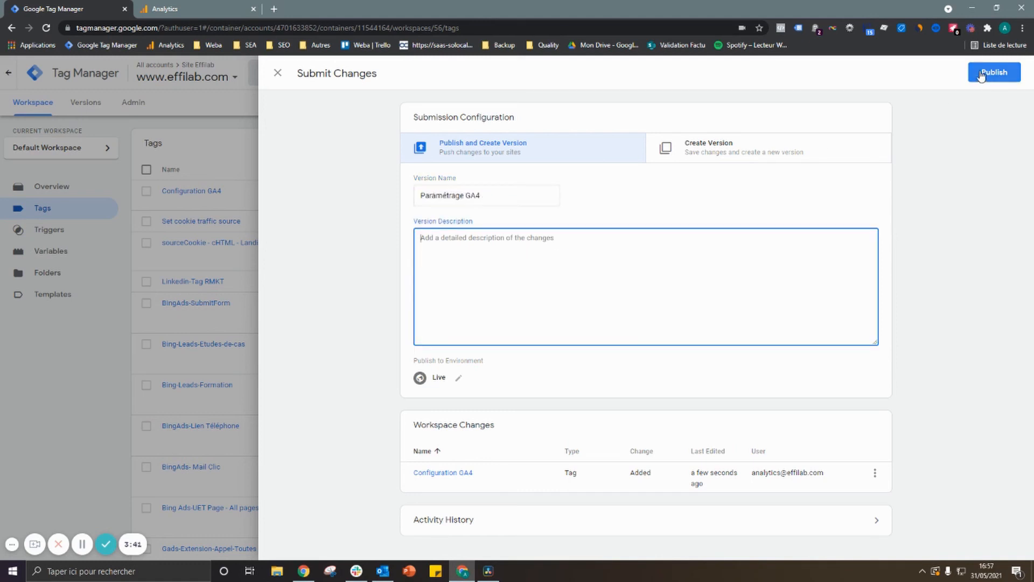